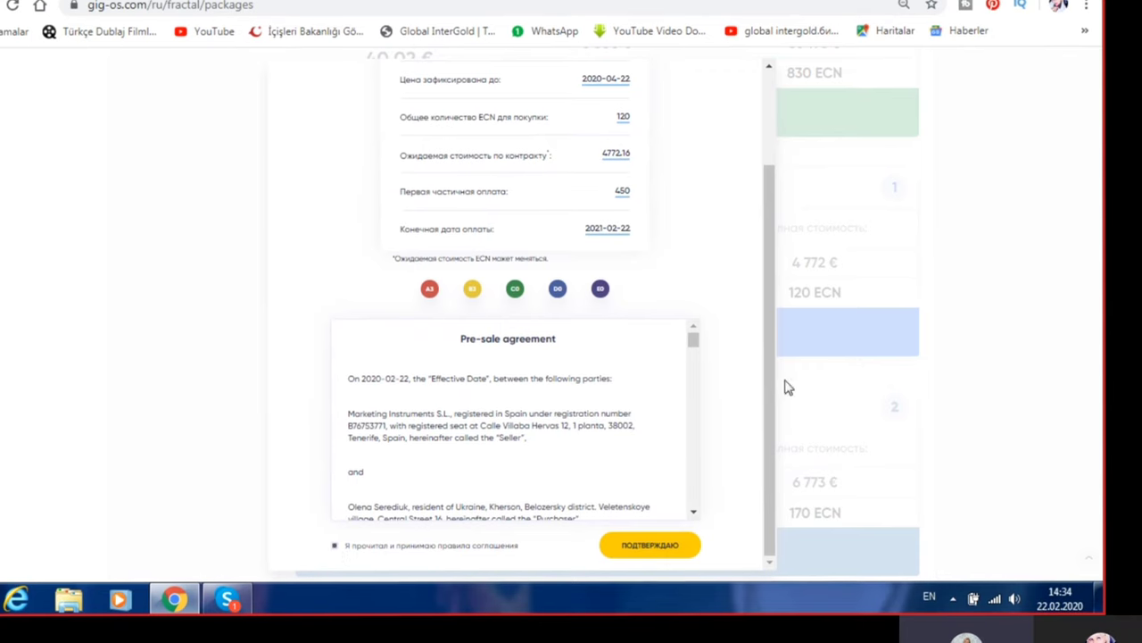
# - Read through and accept the pre-sale agreement, and confirm that the purchase money derives from legitimate funds
pyautogui.moveTo(696, 511); pyautogui.dragTo(694, 504)
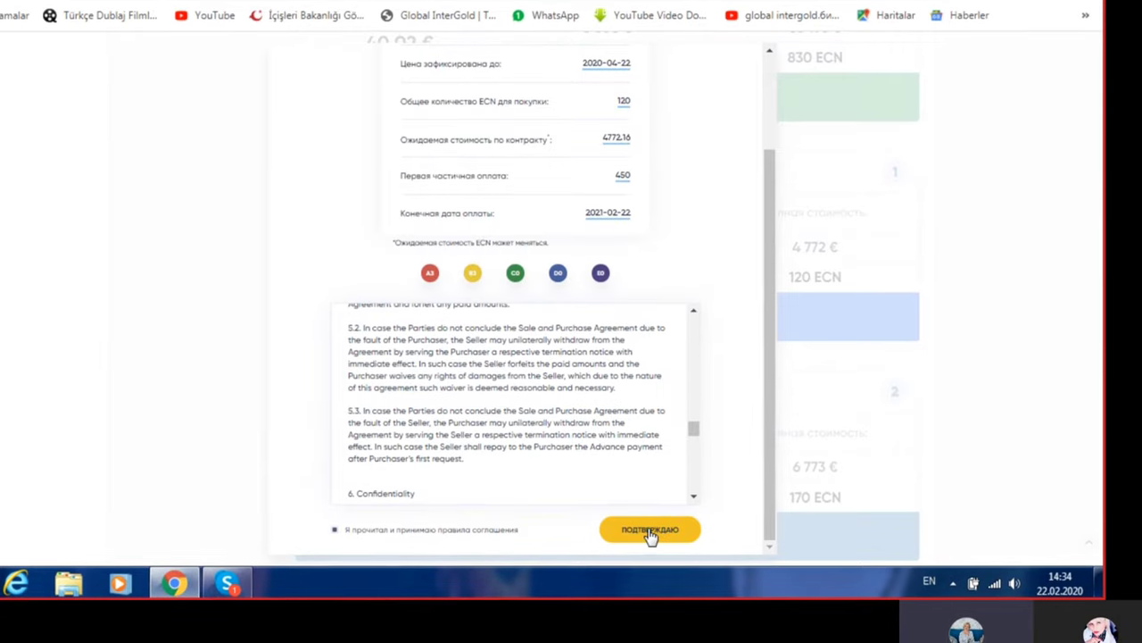
pyautogui.click(651, 536)
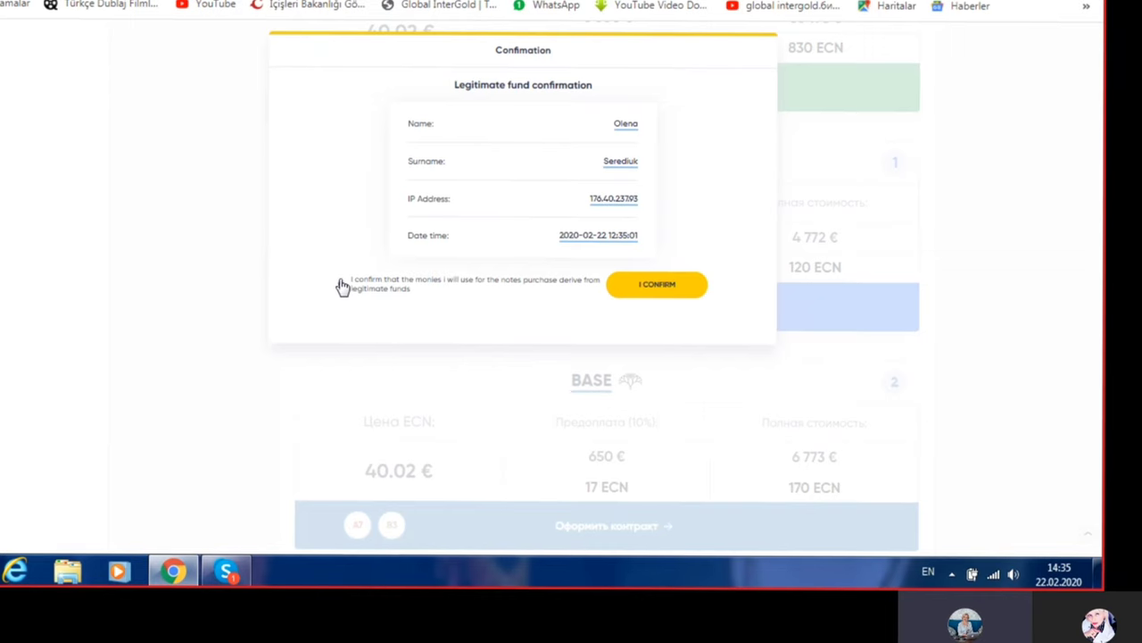
pyautogui.click(659, 284)
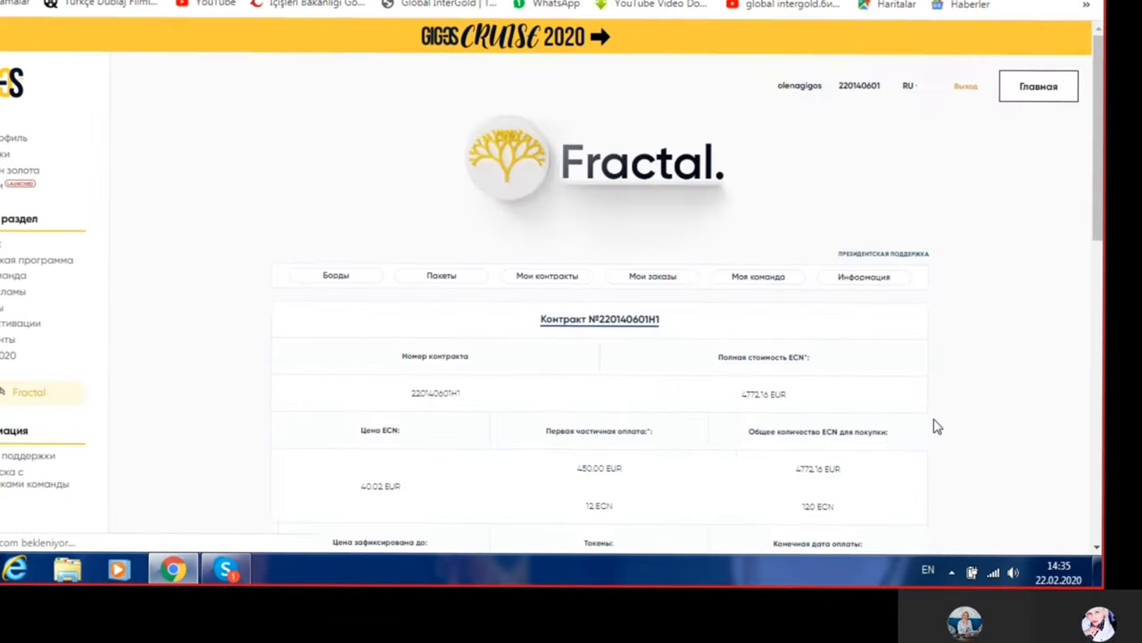
# - Upload the photo of the open passport or ID from the client's desktop folder as the contract's identity document
pyautogui.scroll(-3, 945, 419)
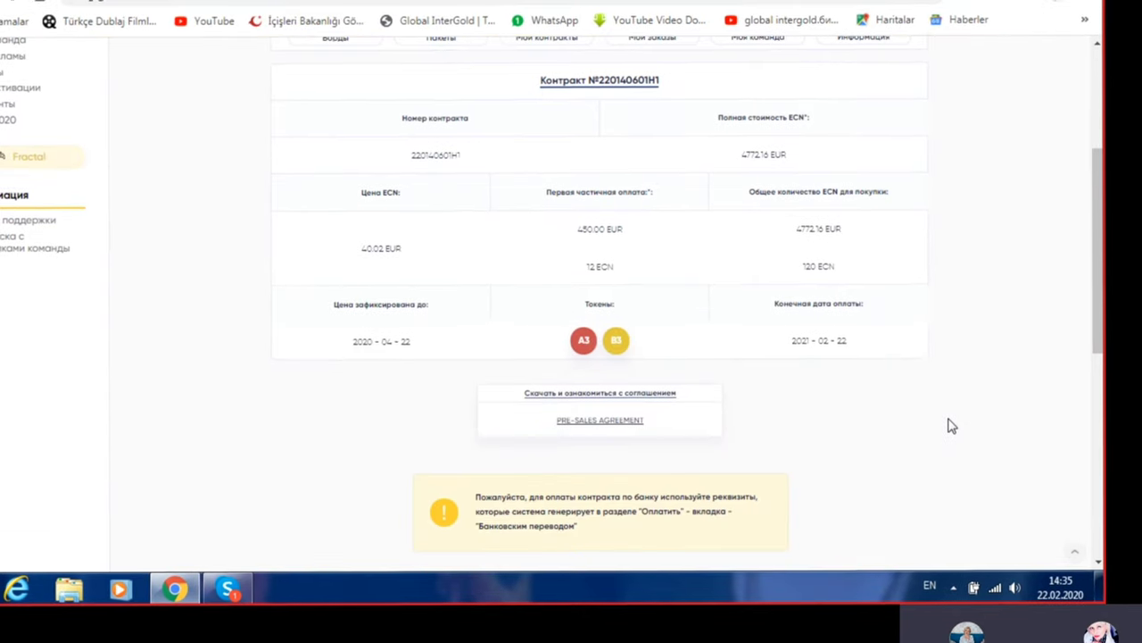
pyautogui.scroll(-5, 941, 420)
pyautogui.scroll(3, 937, 417)
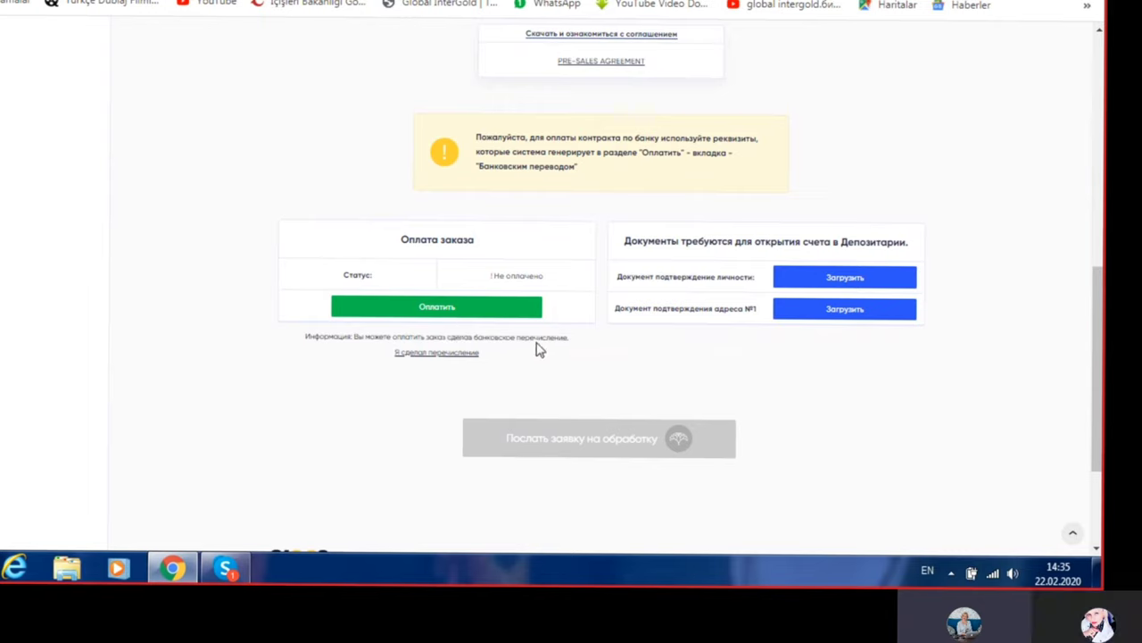
pyautogui.click(837, 280)
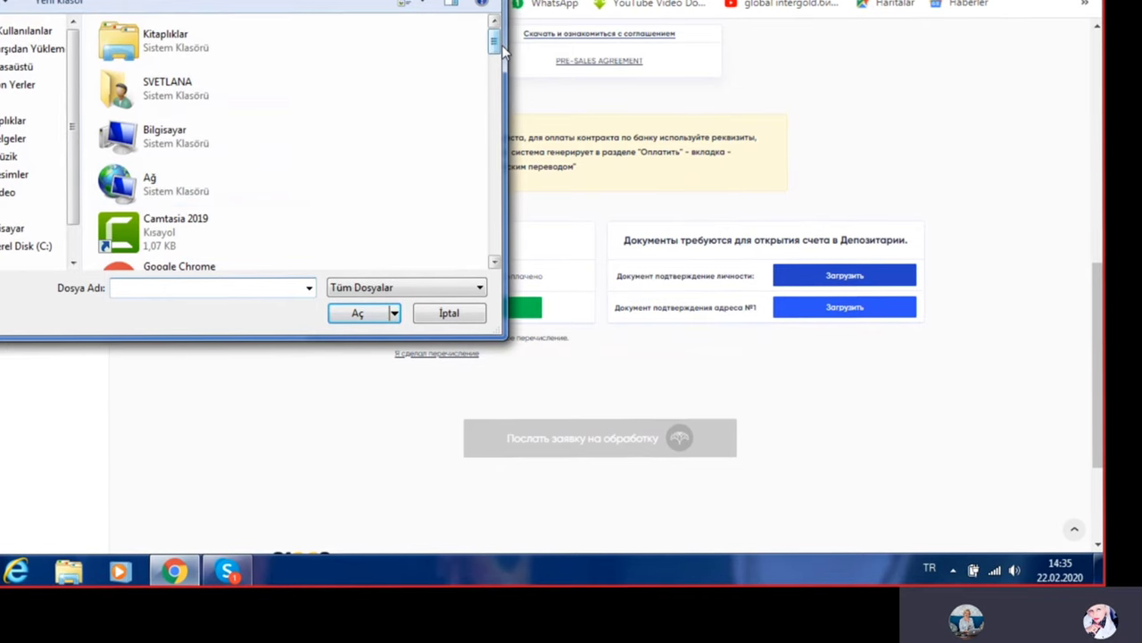
pyautogui.moveTo(497, 45); pyautogui.dragTo(543, 92)
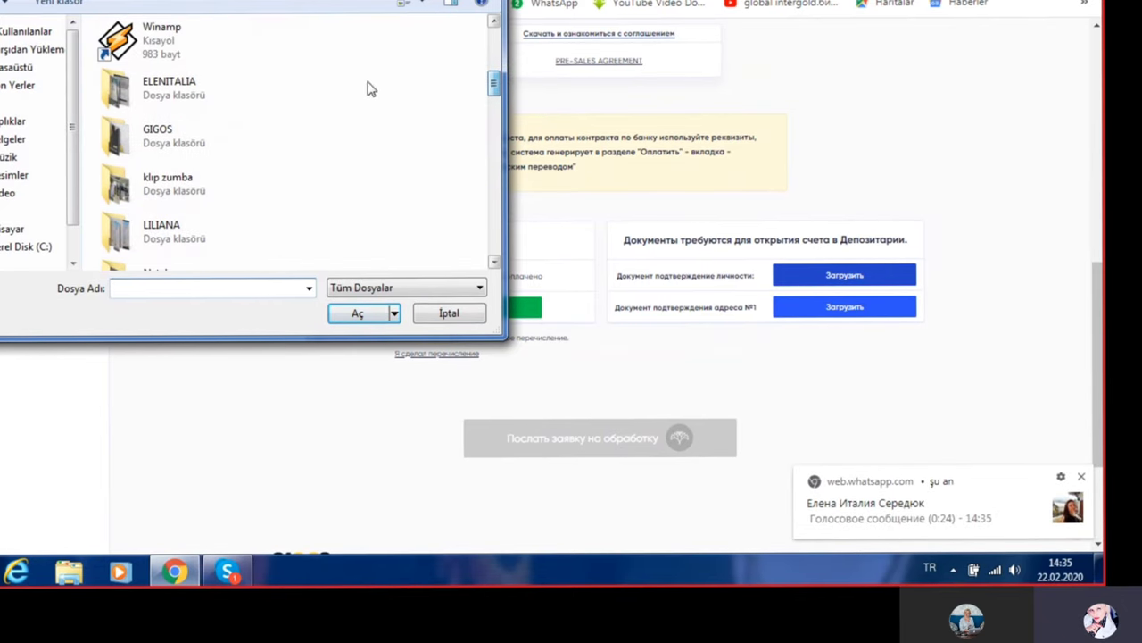
pyautogui.doubleClick(198, 93)
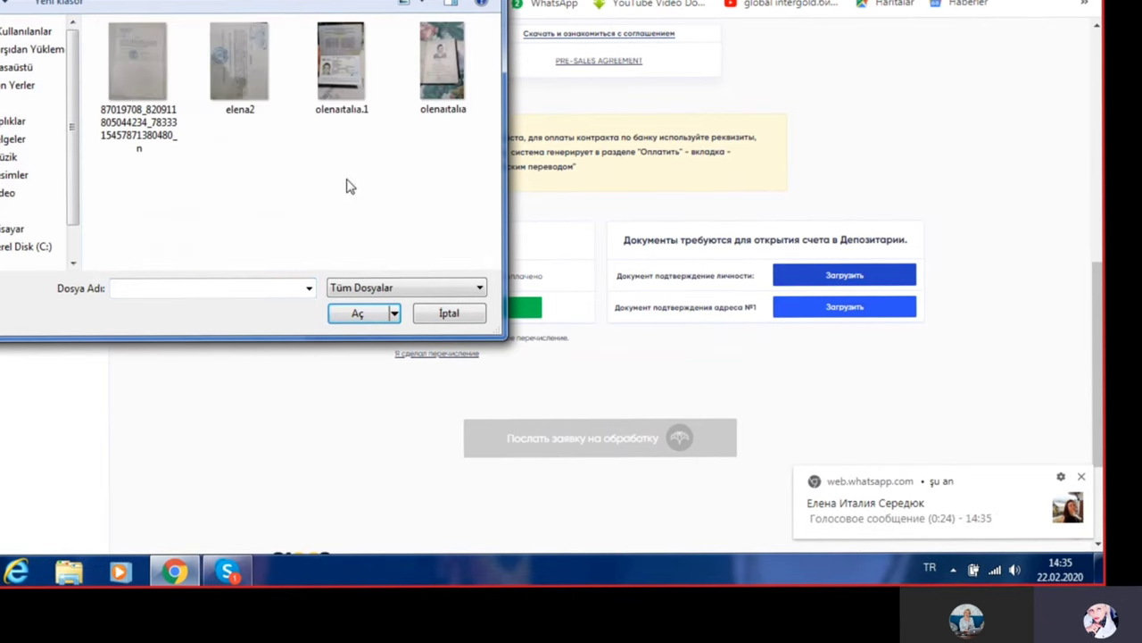
pyautogui.click(335, 82)
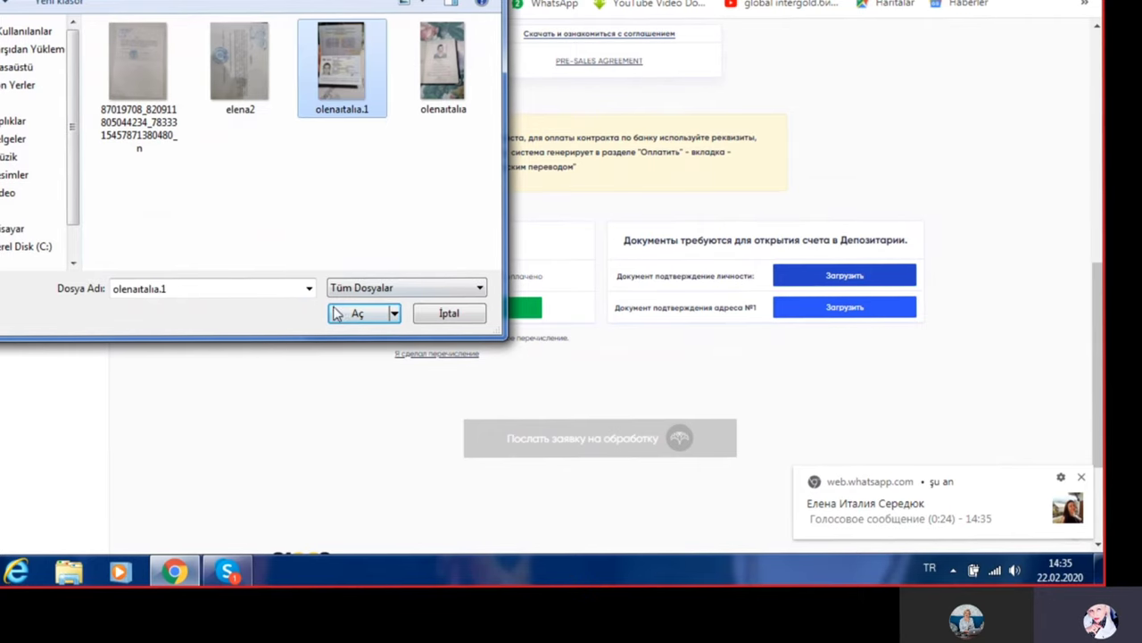
pyautogui.click(354, 317)
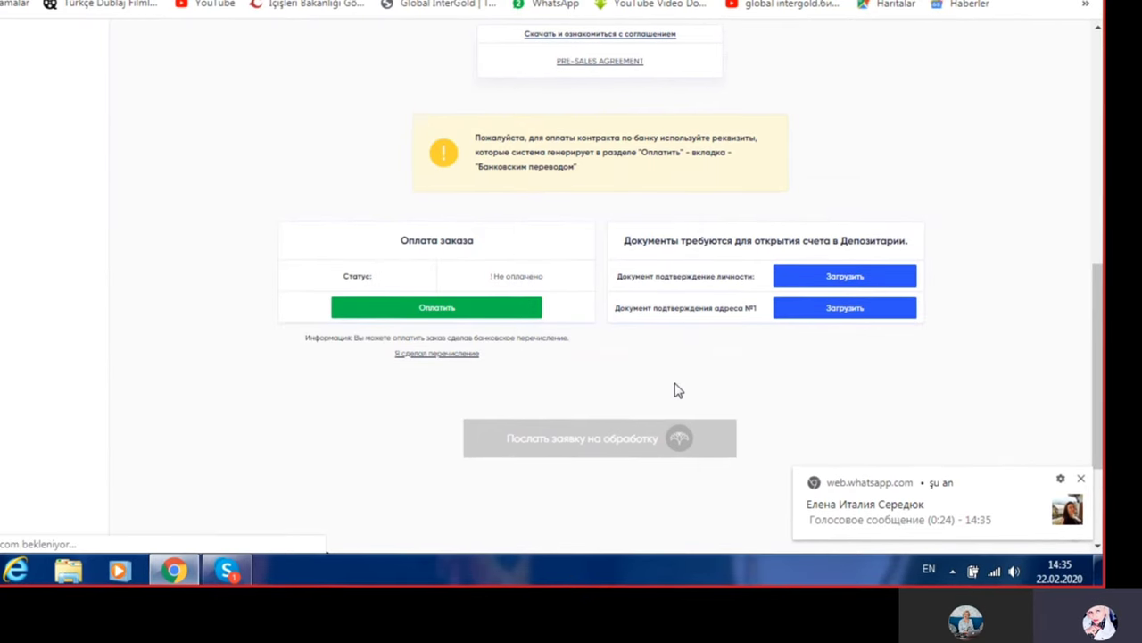
# - Upload the scanned paper document, the first image in the client's folder, as proof of address №1
pyautogui.click(846, 310)
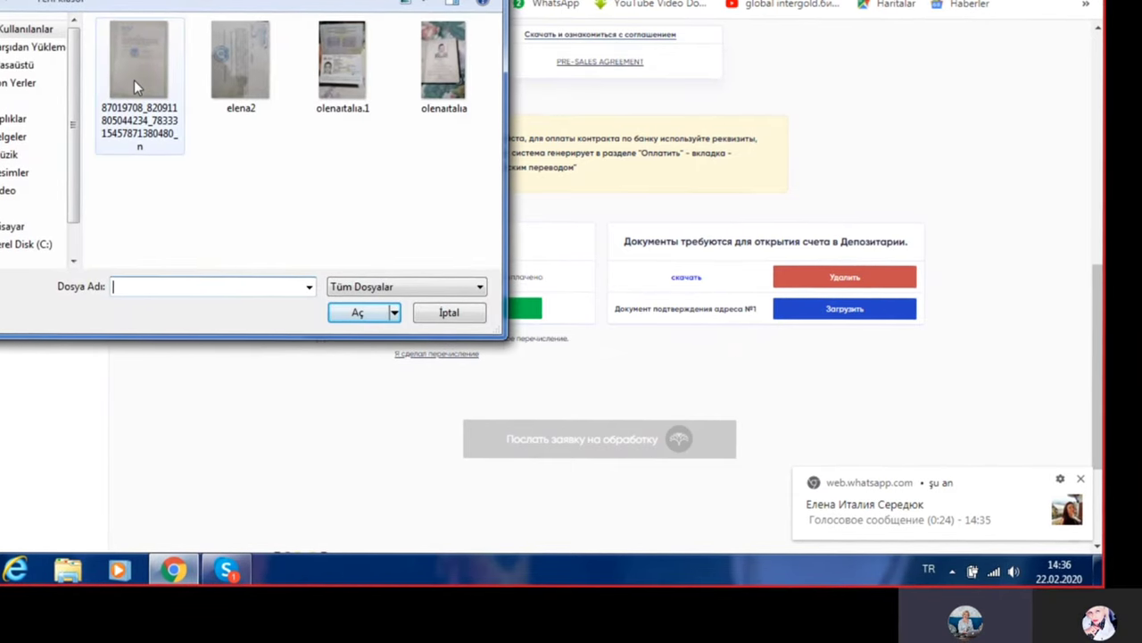
pyautogui.click(131, 89)
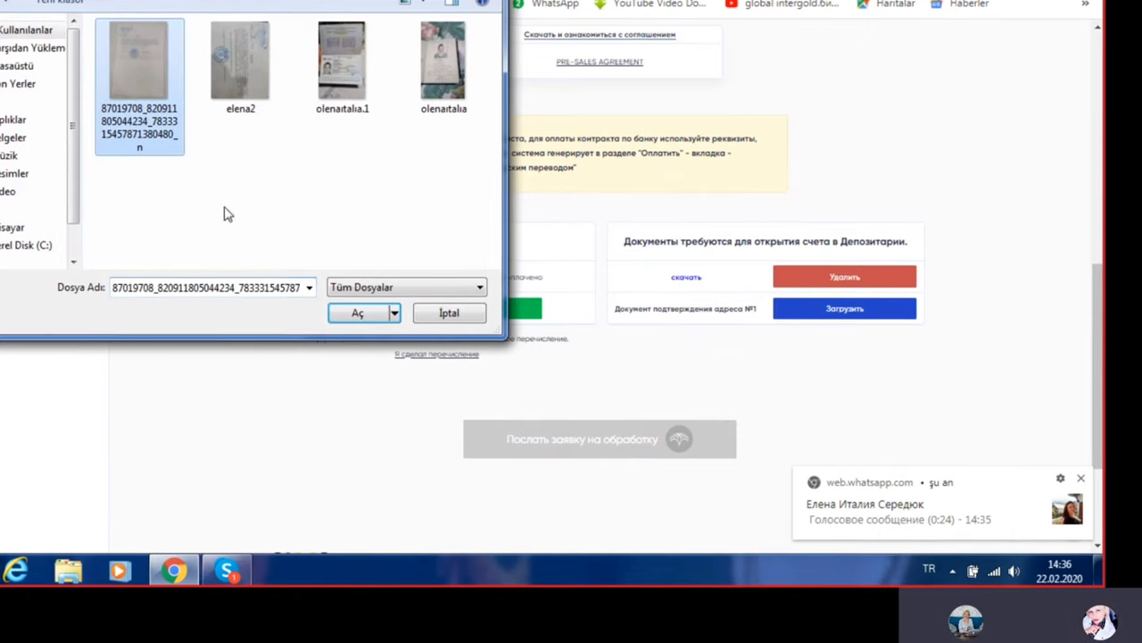
pyautogui.click(357, 314)
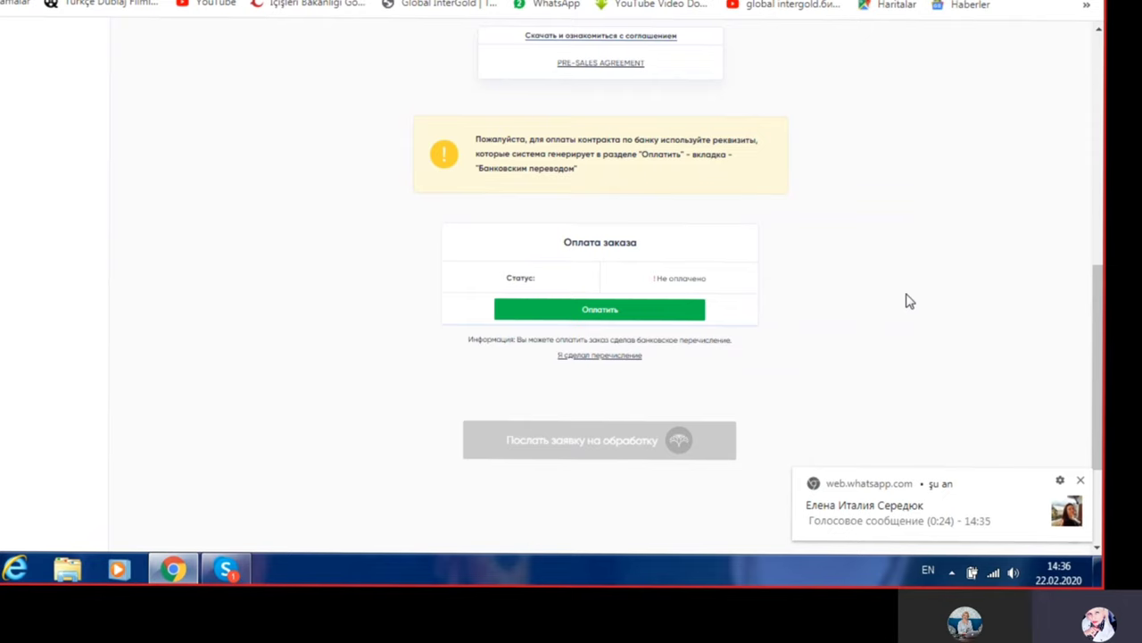
# - Open the contract's payment page and copy the first part of the 450 FPC code from the WhatsApp chat
pyautogui.click(599, 311)
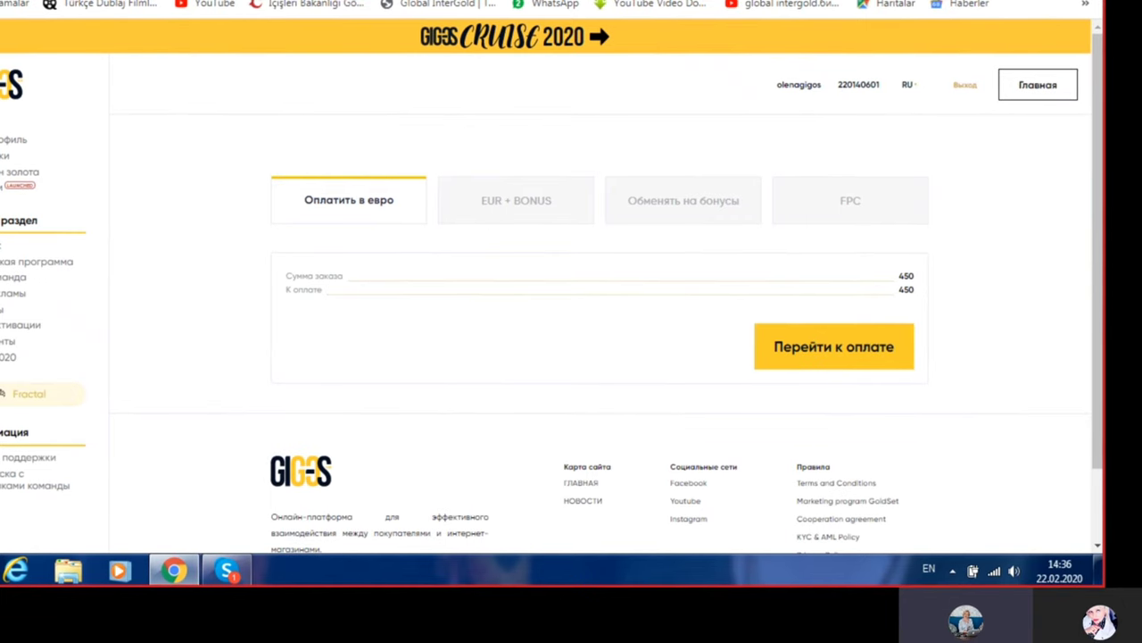
pyautogui.hotkey('ctrl', 'Tab')
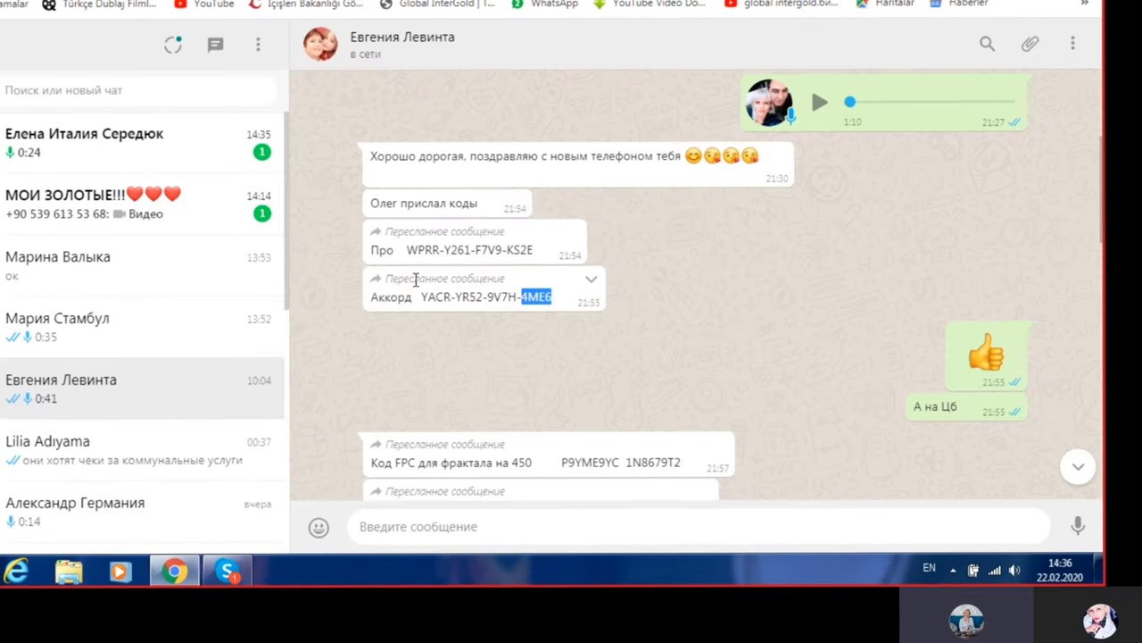
pyautogui.scroll(-1, 517, 366)
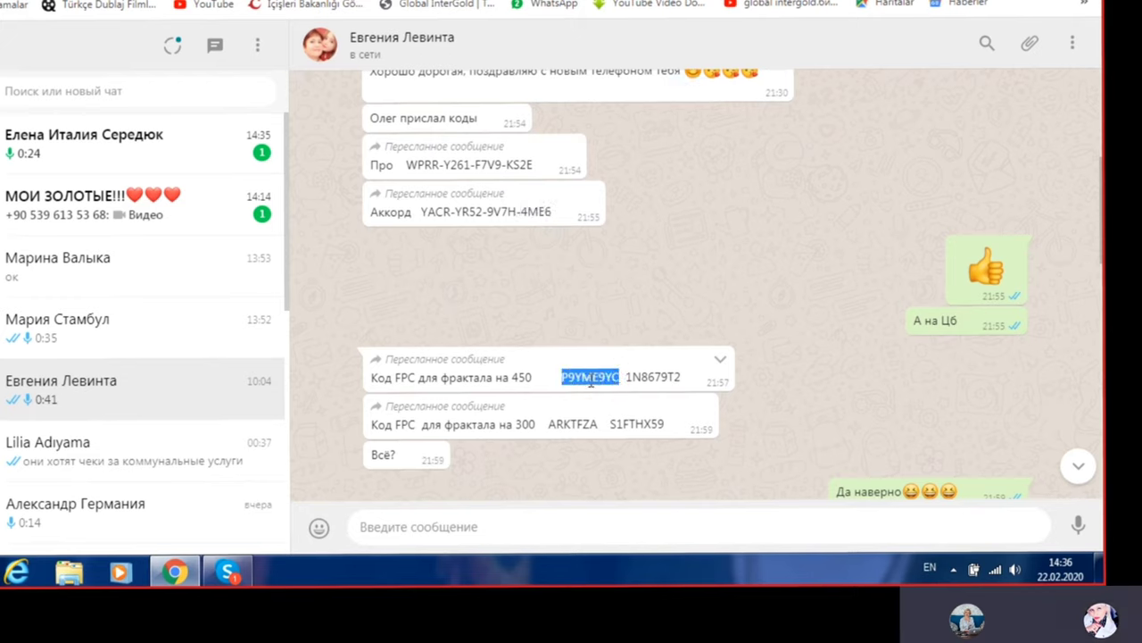
pyautogui.rightClick(590, 379)
pyautogui.click(625, 395)
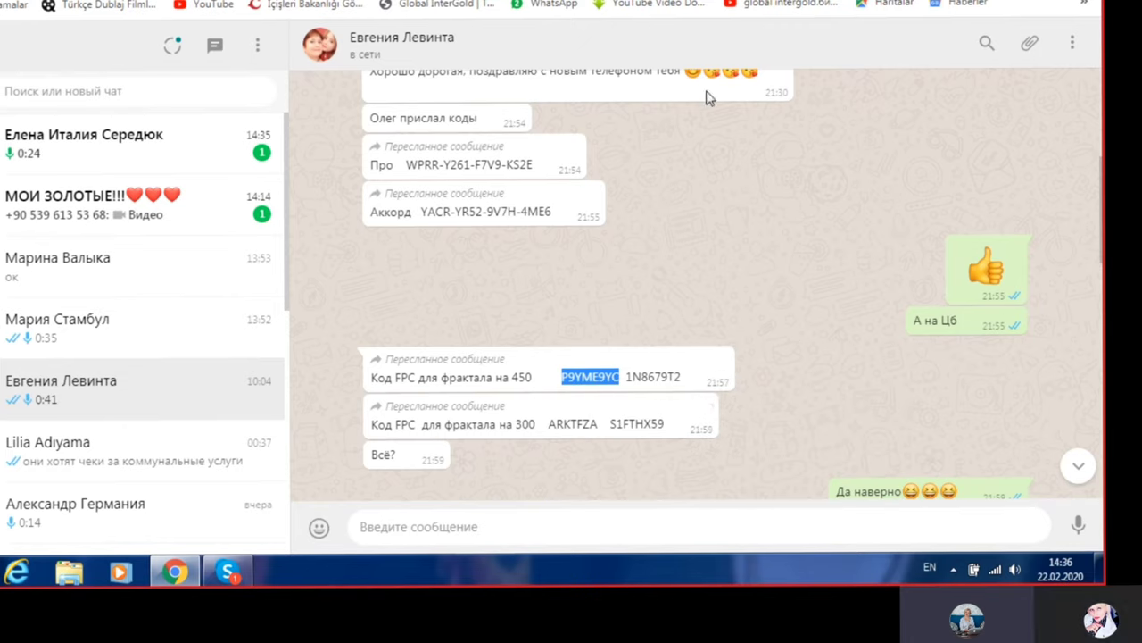
# - Back on the GIG-OS payment page, choose FPC as the payment method and paste the copied code part as the order type (Тип заказа)
pyautogui.hotkey('ctrl', 'Tab')
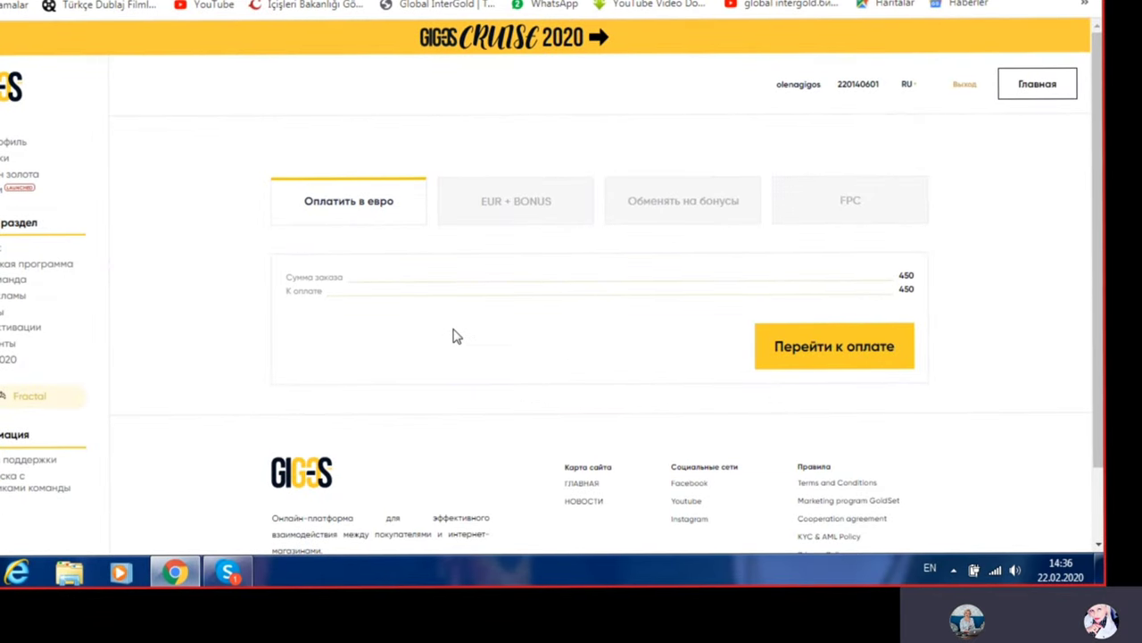
pyautogui.scroll(-1, 453, 337)
pyautogui.scroll(1, 451, 346)
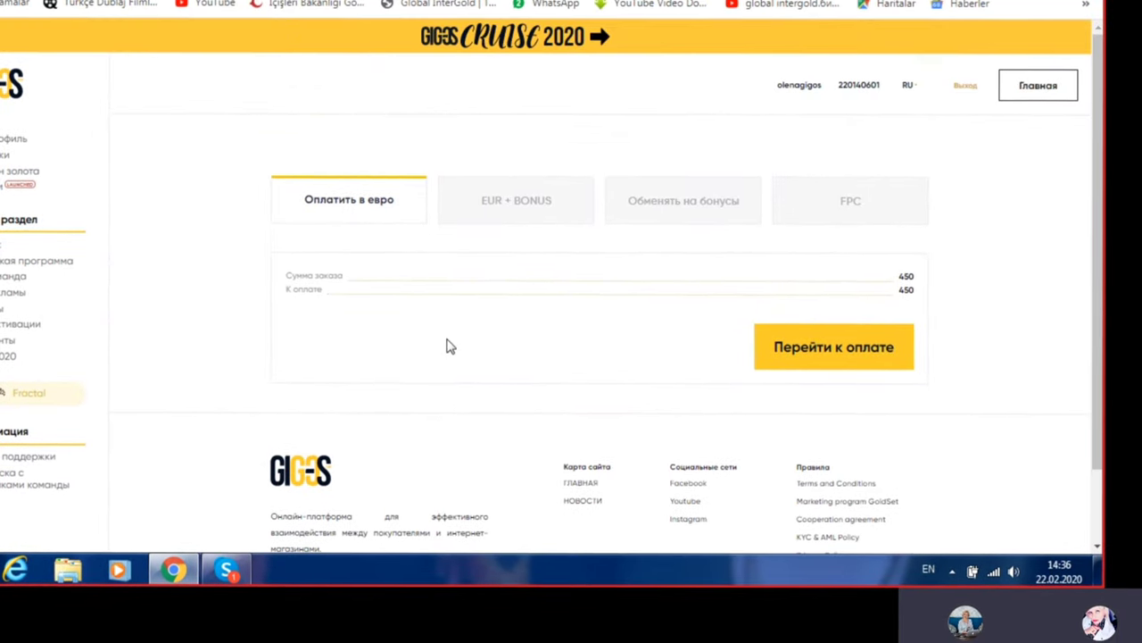
pyautogui.click(835, 205)
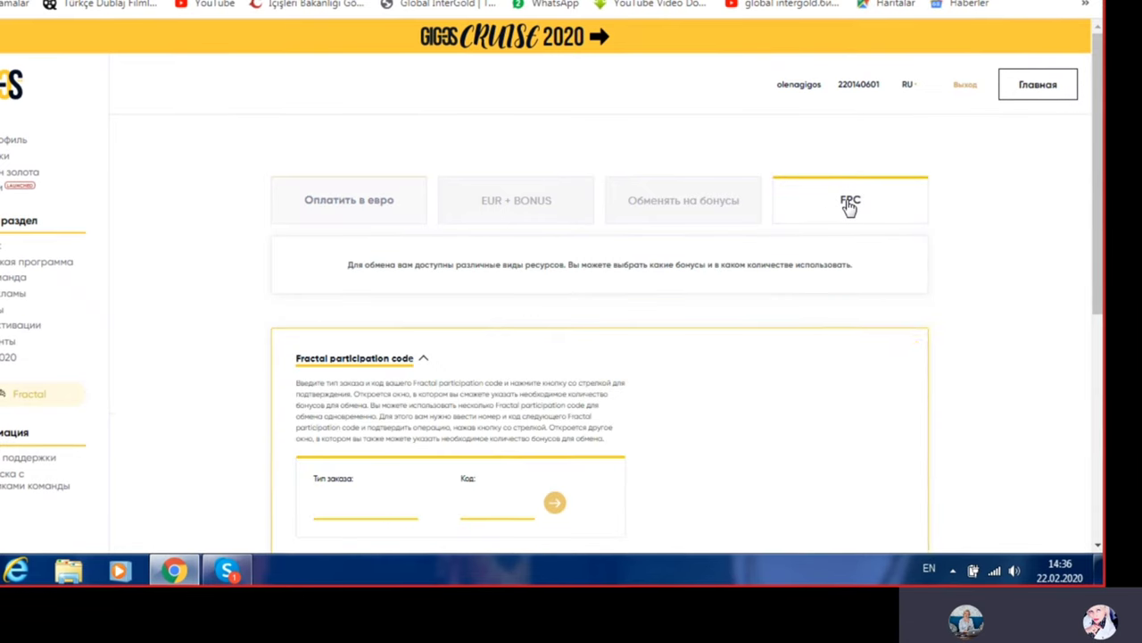
pyautogui.scroll(-3, 729, 423)
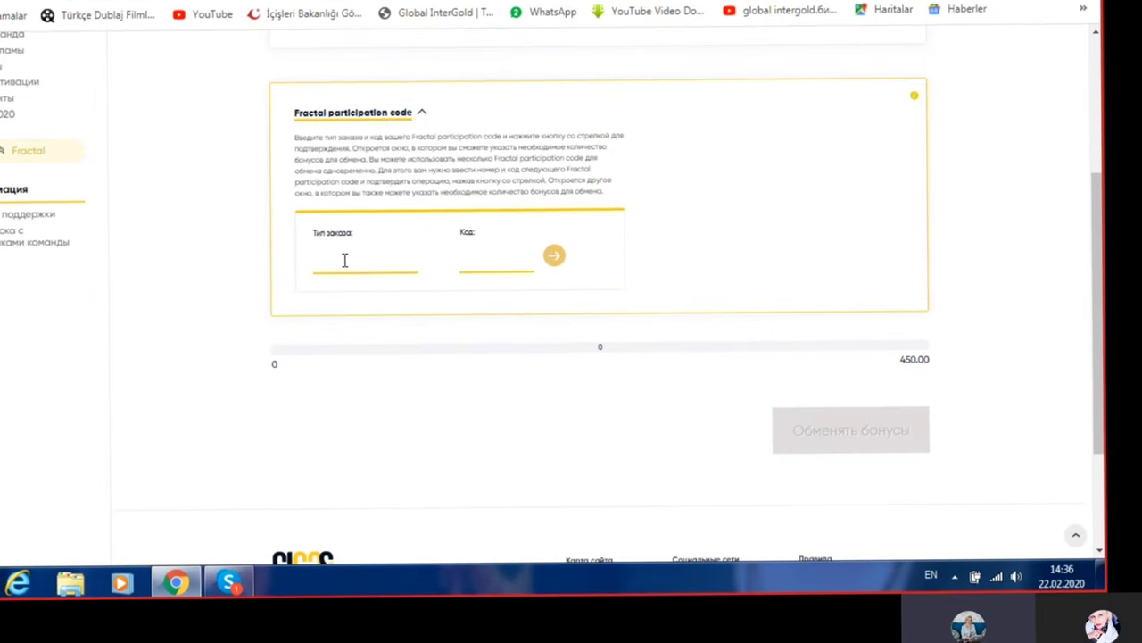
pyautogui.click(384, 268)
pyautogui.rightClick(344, 266)
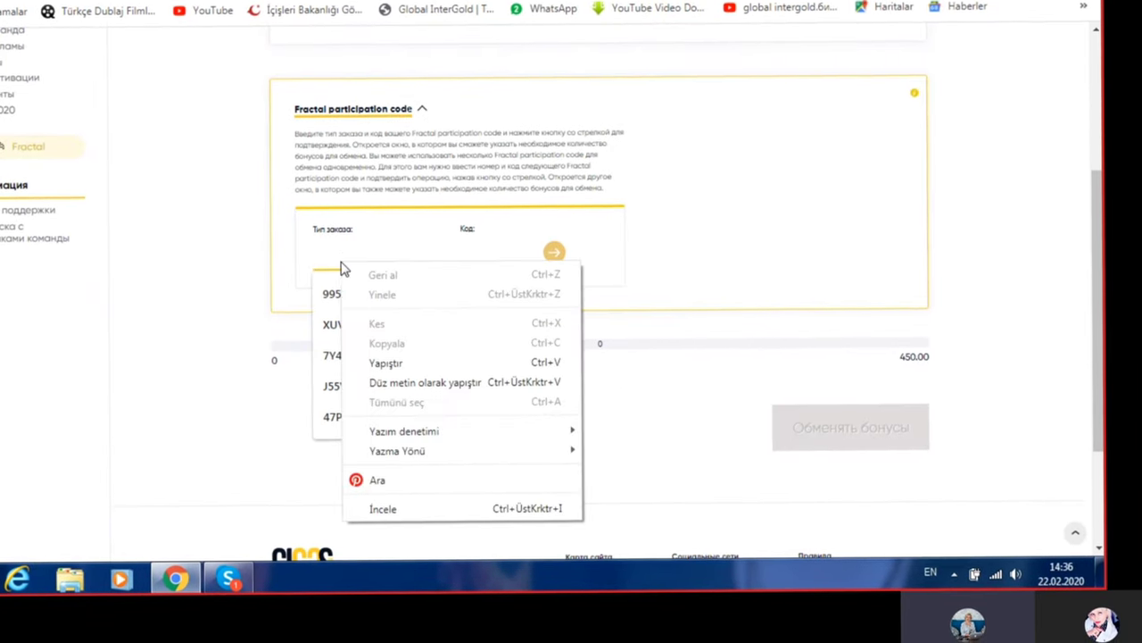
pyautogui.click(393, 364)
# - Copy the second part of the 450 FPC code from the WhatsApp chat into the payment form's Код field and submit the pair
pyautogui.hotkey('ctrl', 'Tab')
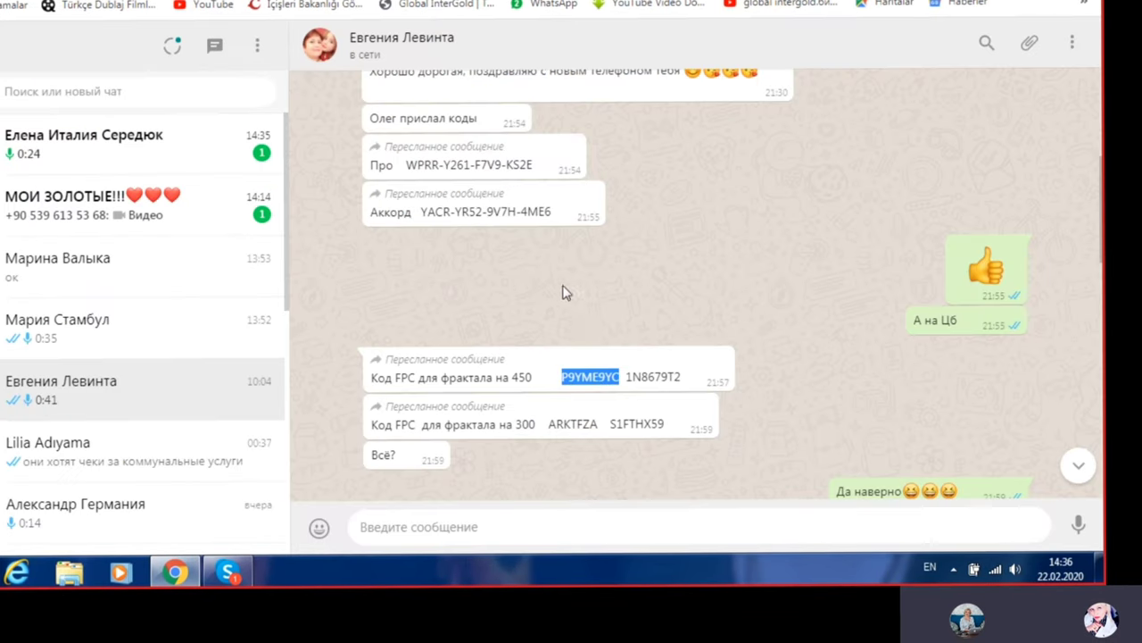
pyautogui.rightClick(670, 376)
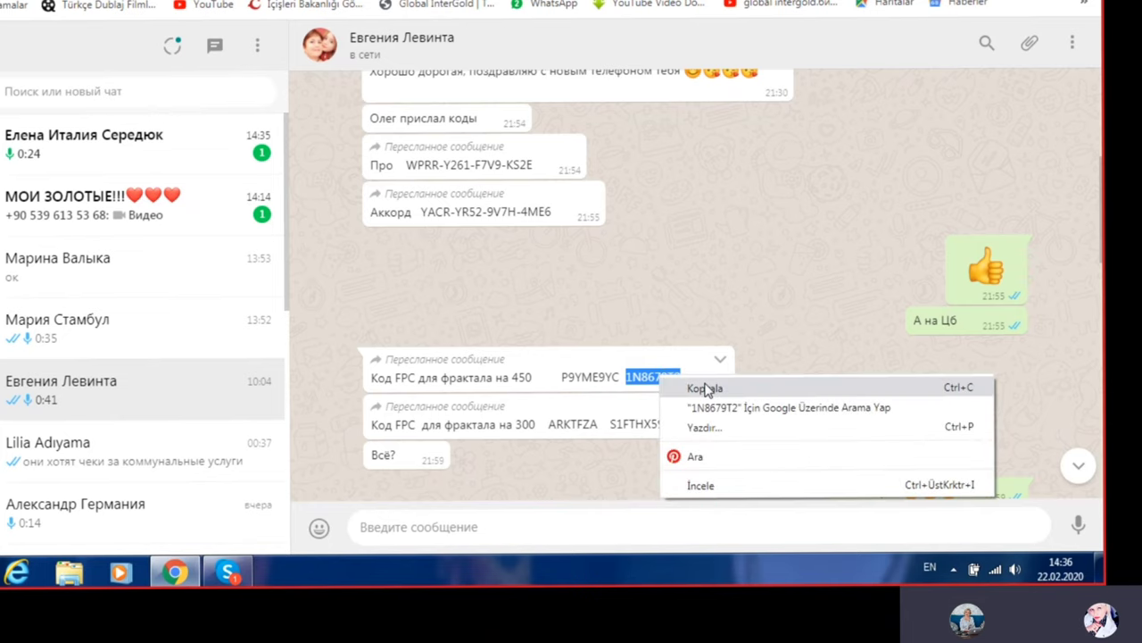
pyautogui.click(702, 386)
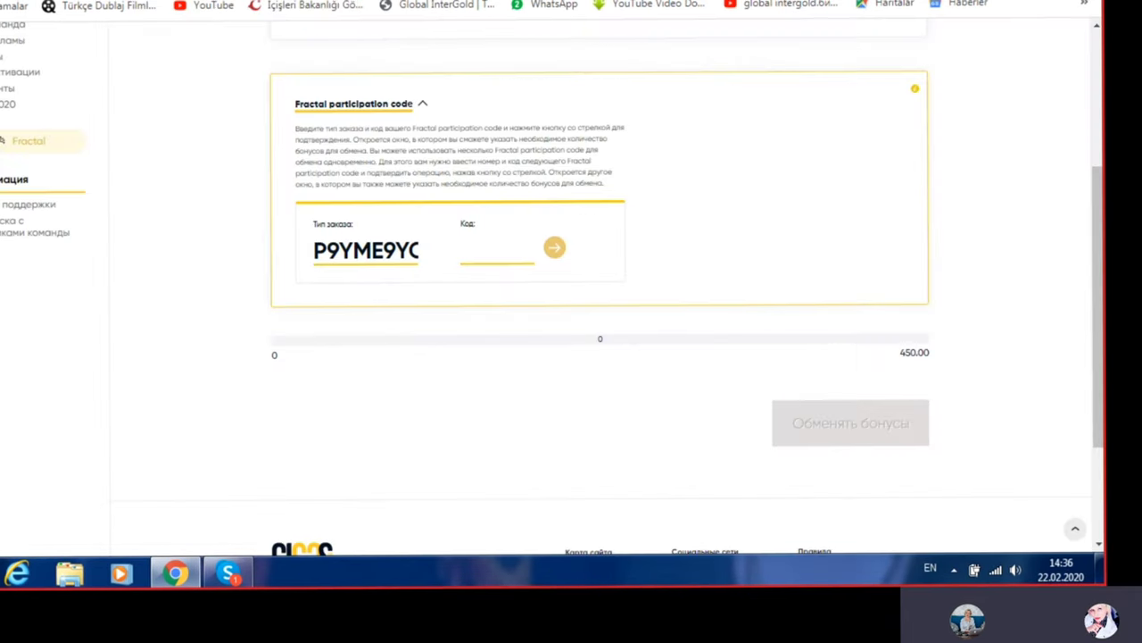
pyautogui.hotkey('ctrl', 'Tab')
pyautogui.click(476, 250)
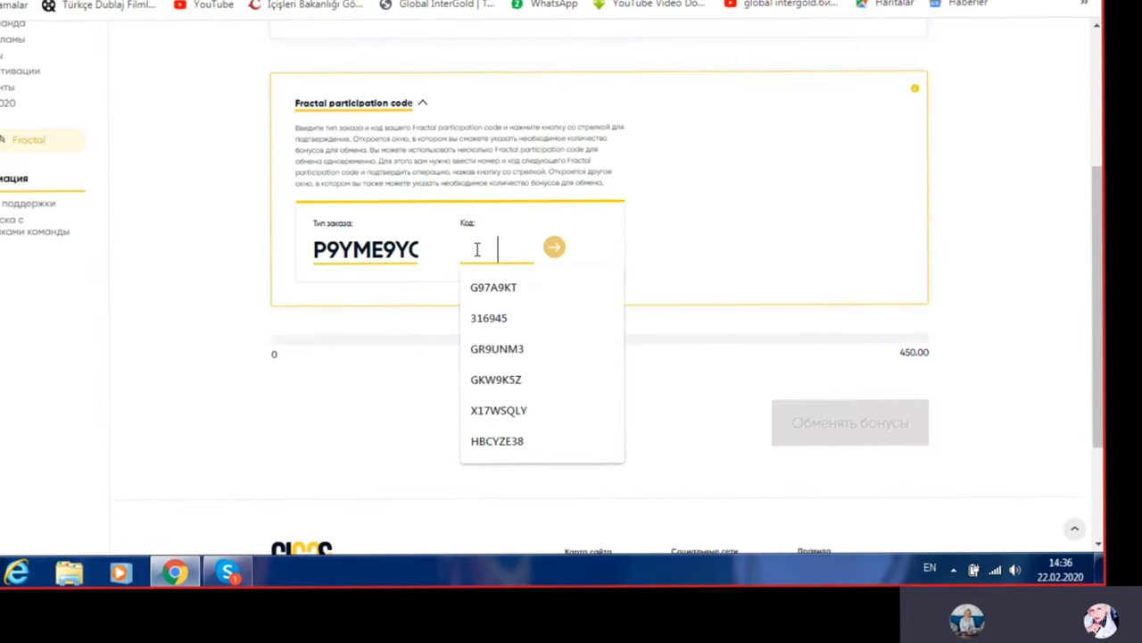
pyautogui.rightClick(476, 251)
pyautogui.click(529, 351)
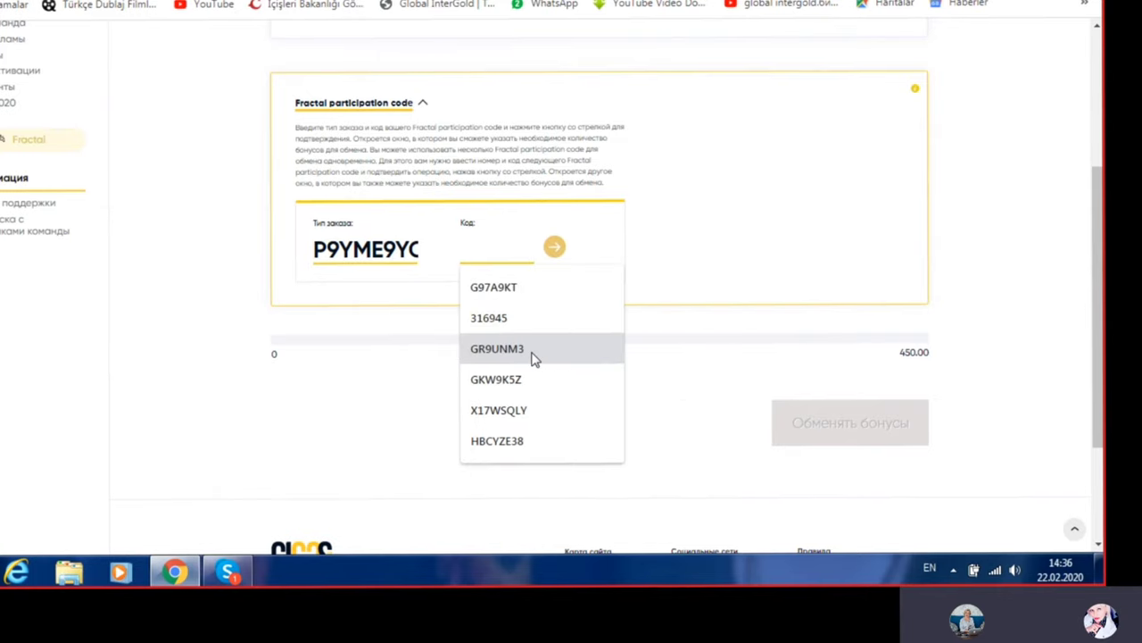
pyautogui.click(555, 249)
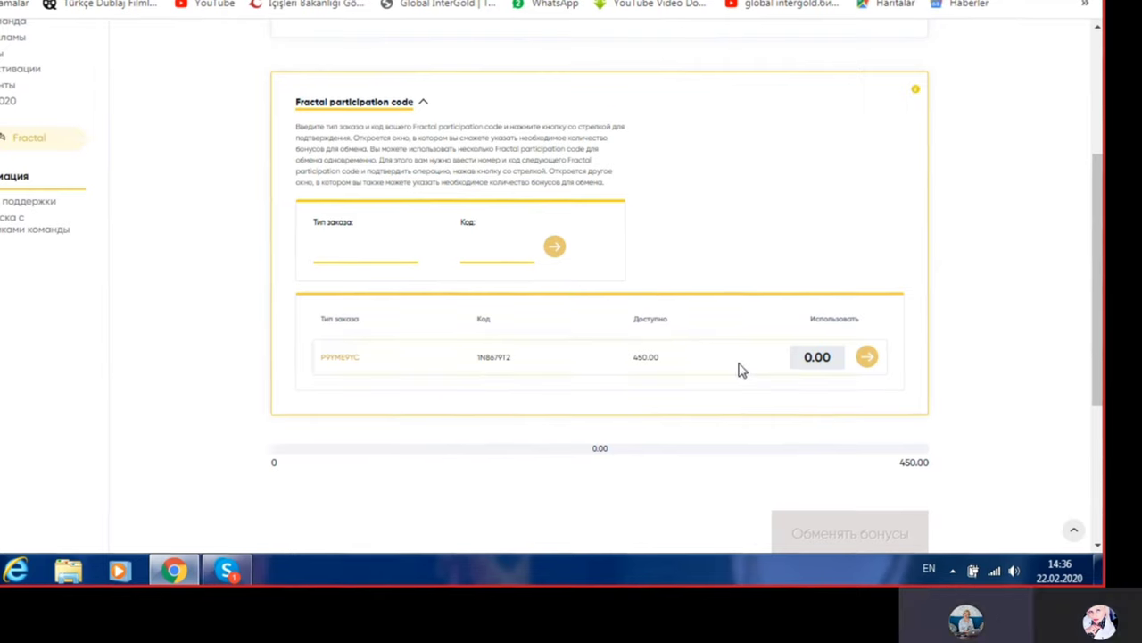
# - Apply 450 from the participation code to the order and exchange the bonuses to pay for it
pyautogui.click(802, 358)
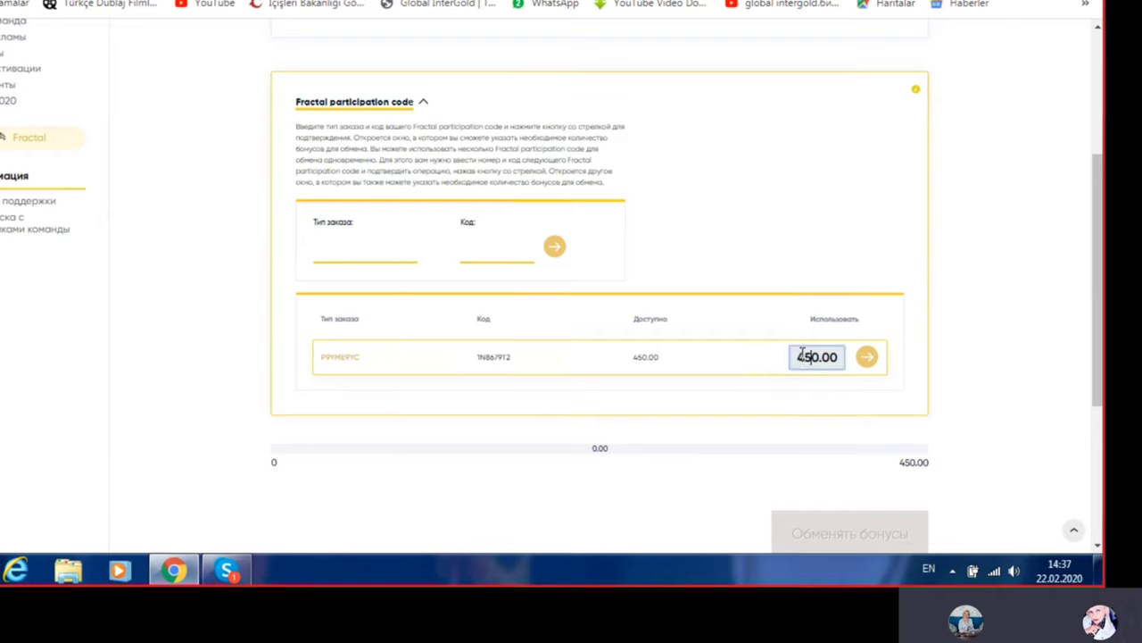
pyautogui.click(865, 359)
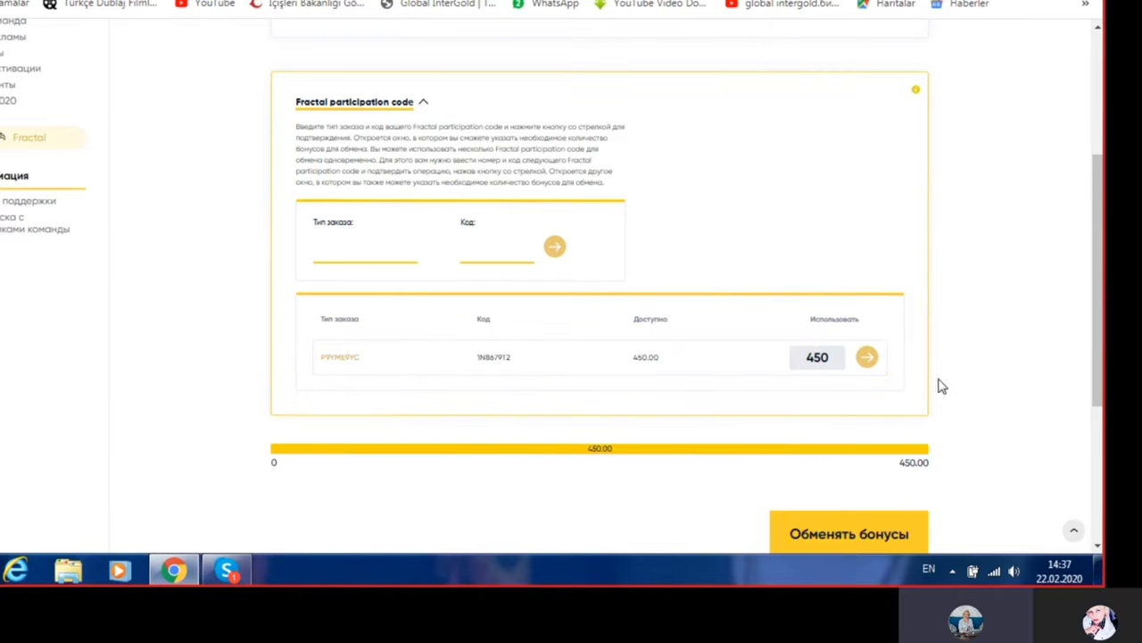
pyautogui.scroll(-2, 992, 389)
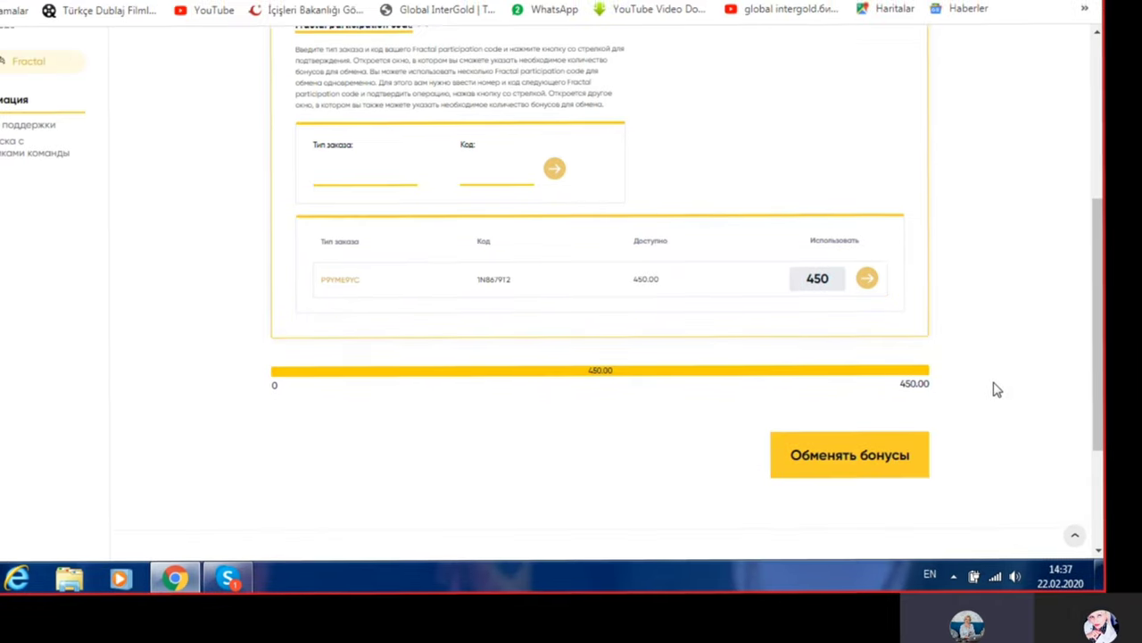
pyautogui.click(839, 379)
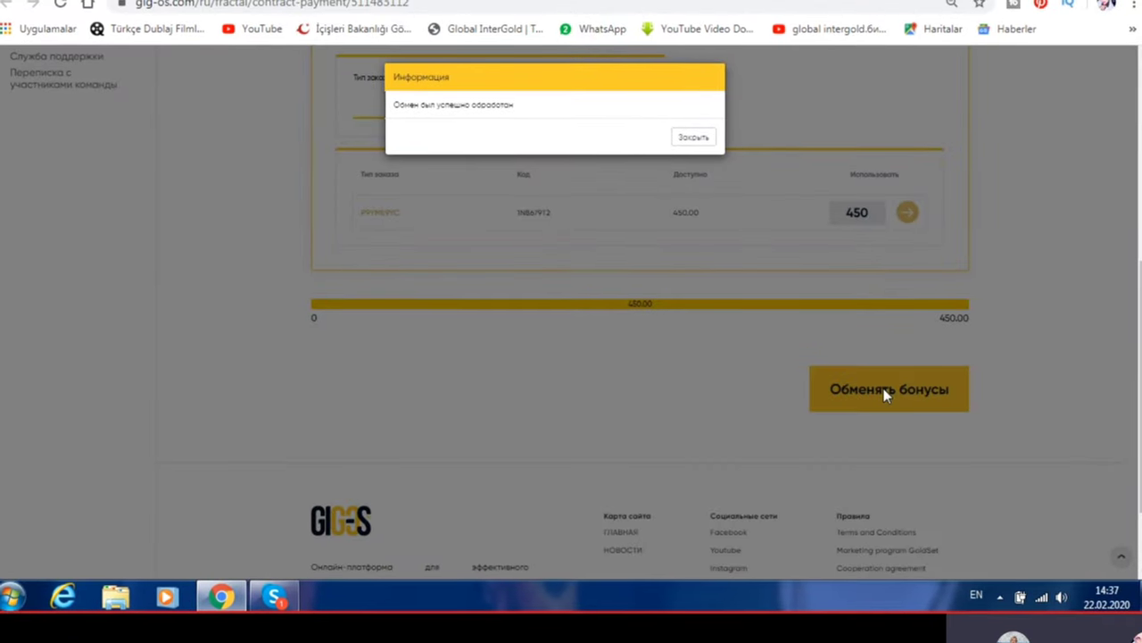
pyautogui.click(642, 119)
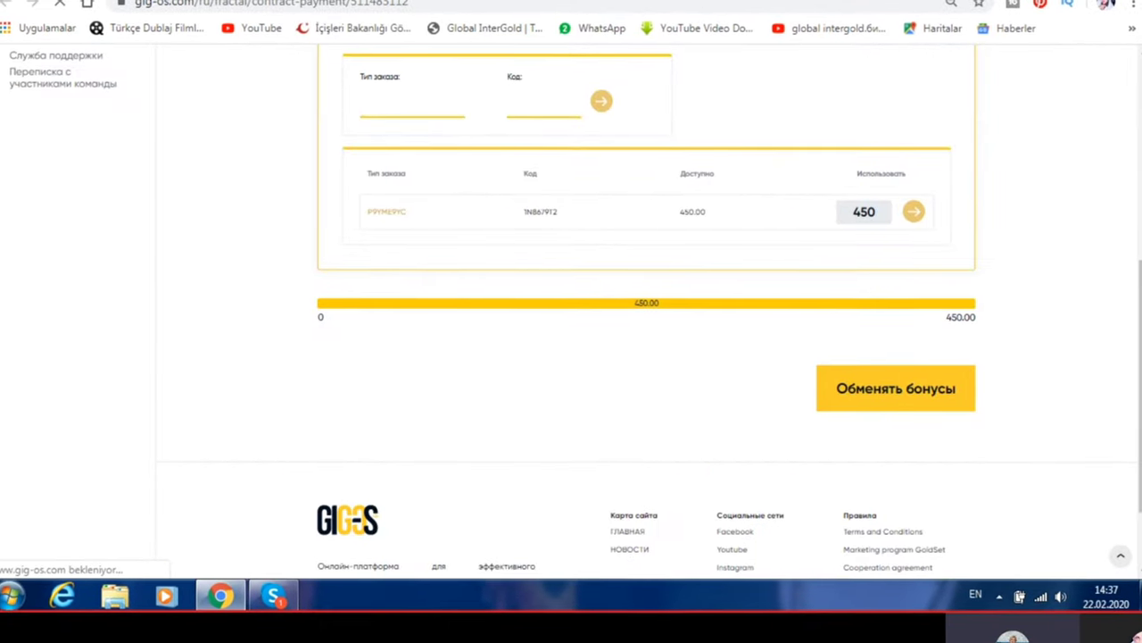
# - Send the paid contract application for processing
pyautogui.scroll(-6, 939, 419)
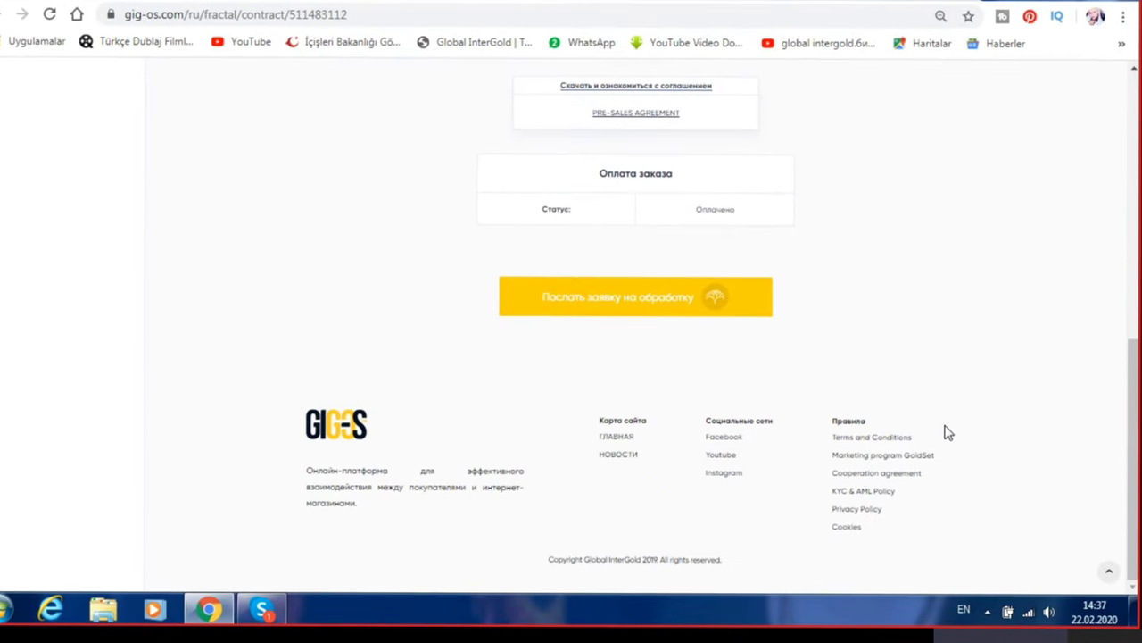
pyautogui.click(620, 298)
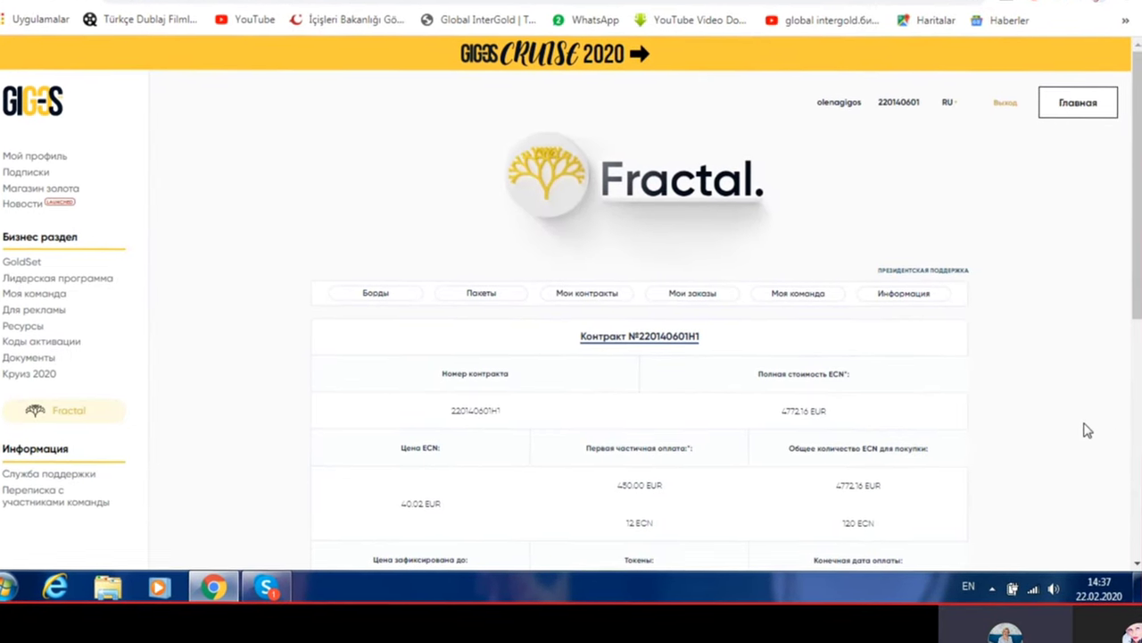
# - Review the submitted Fractal contract's details, including its price, partial payment, tokens and payment deadlines, along with the order status
pyautogui.scroll(-3, 1076, 431)
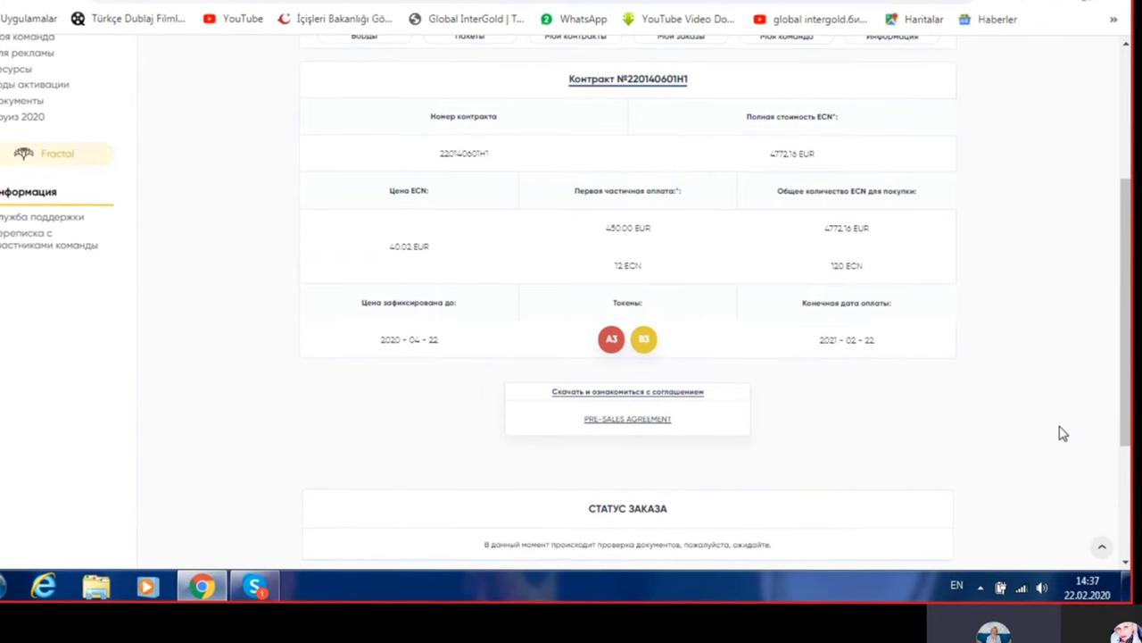
pyautogui.scroll(-2, 1065, 435)
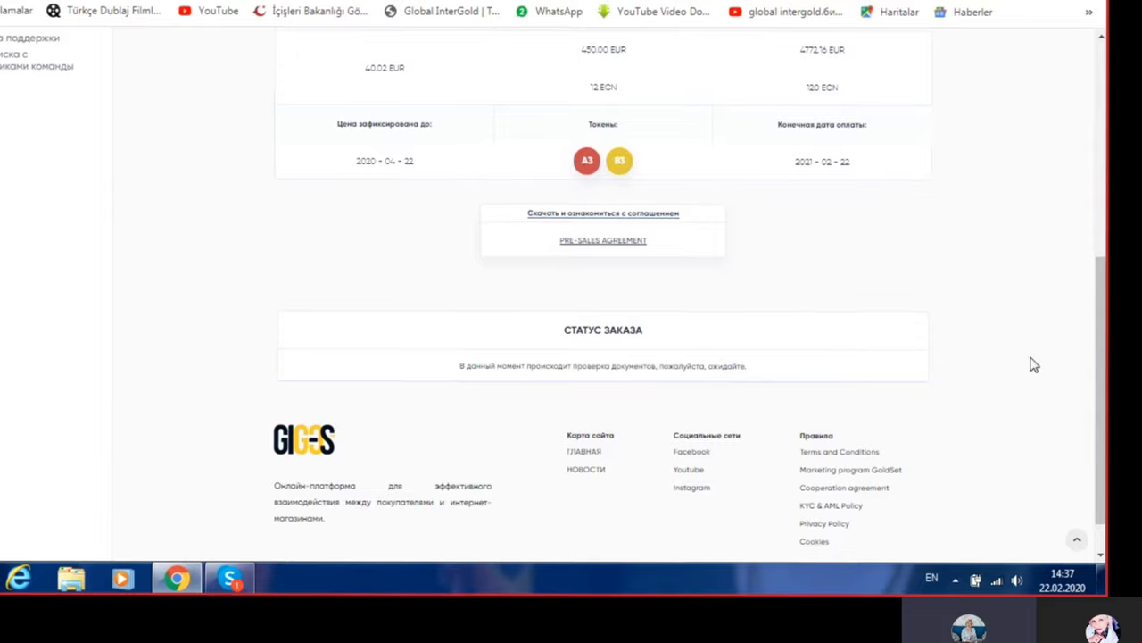
pyautogui.scroll(3, 1042, 370)
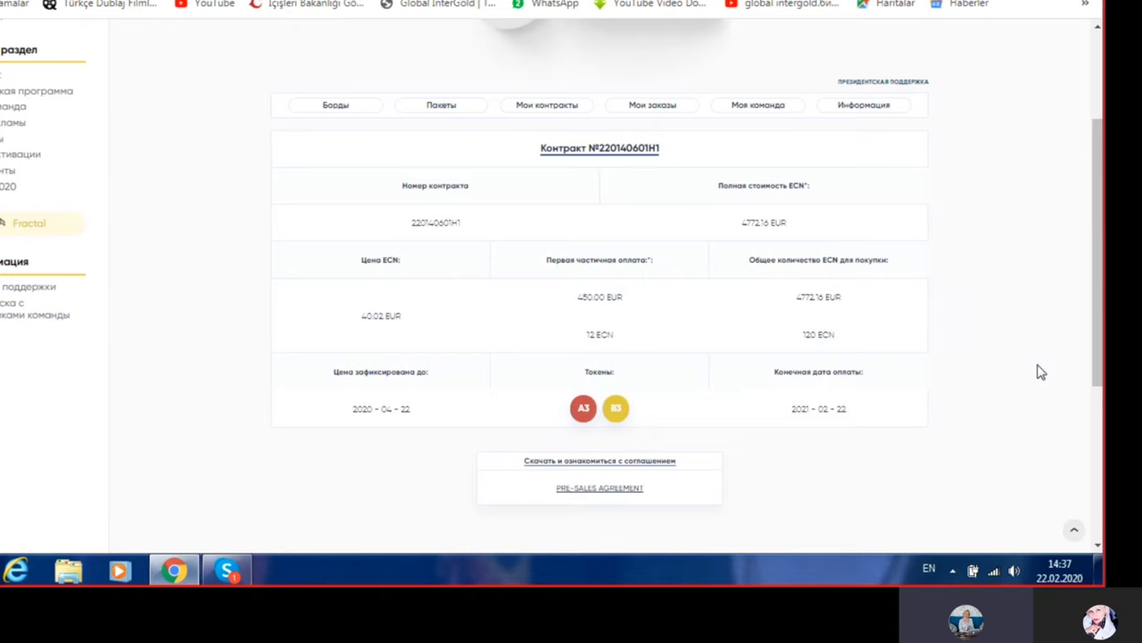
pyautogui.scroll(-3, 996, 411)
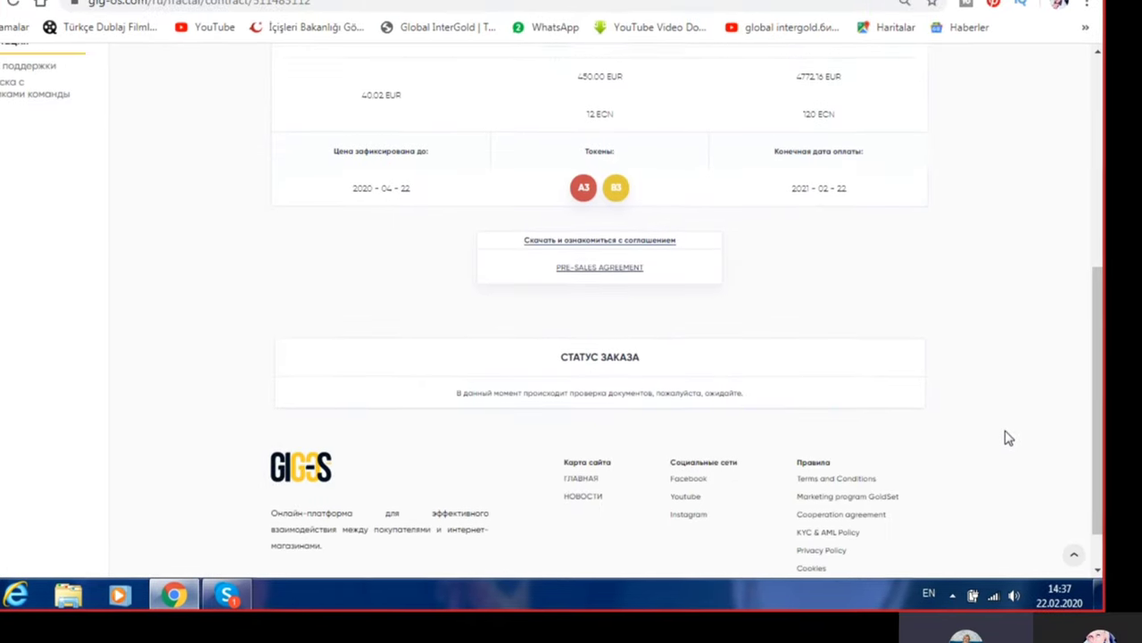
pyautogui.scroll(5, 1009, 437)
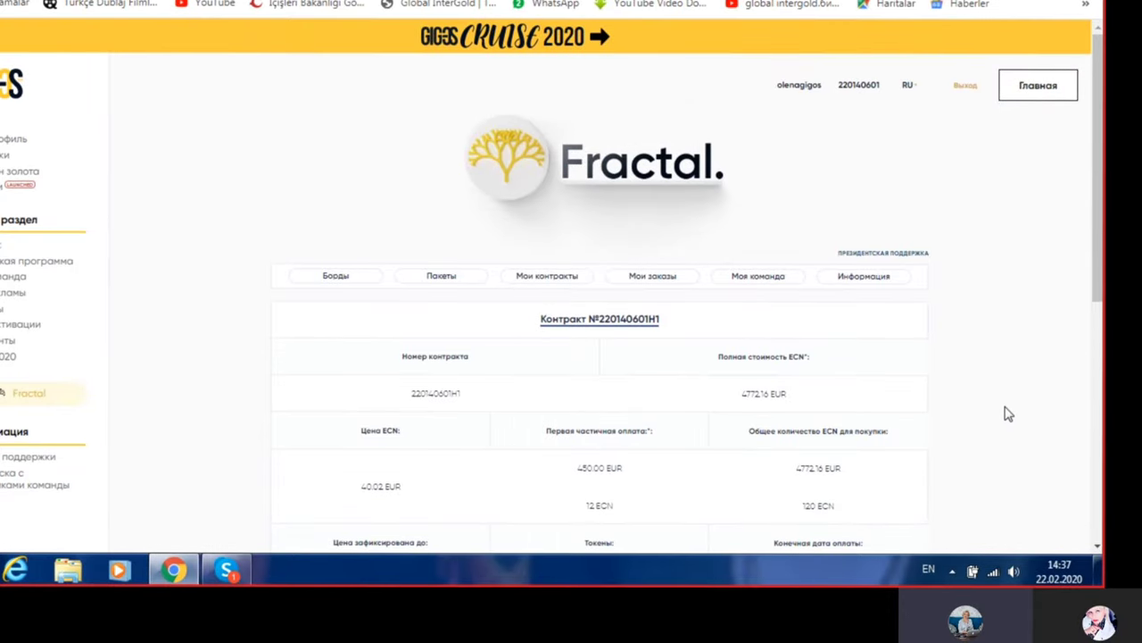
pyautogui.scroll(-1, 1010, 410)
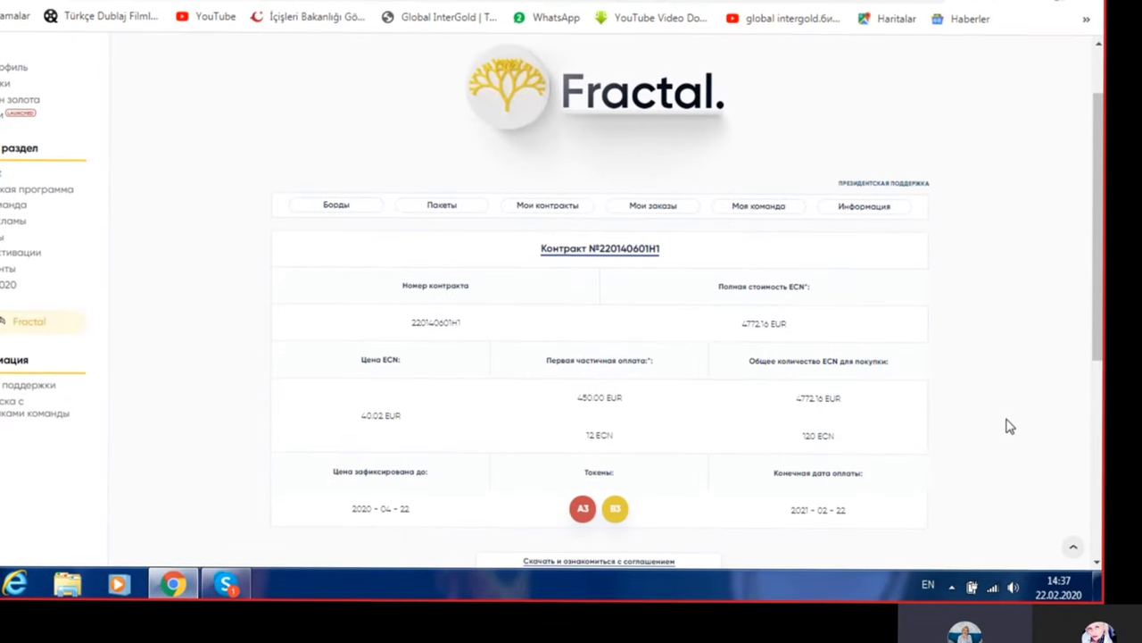